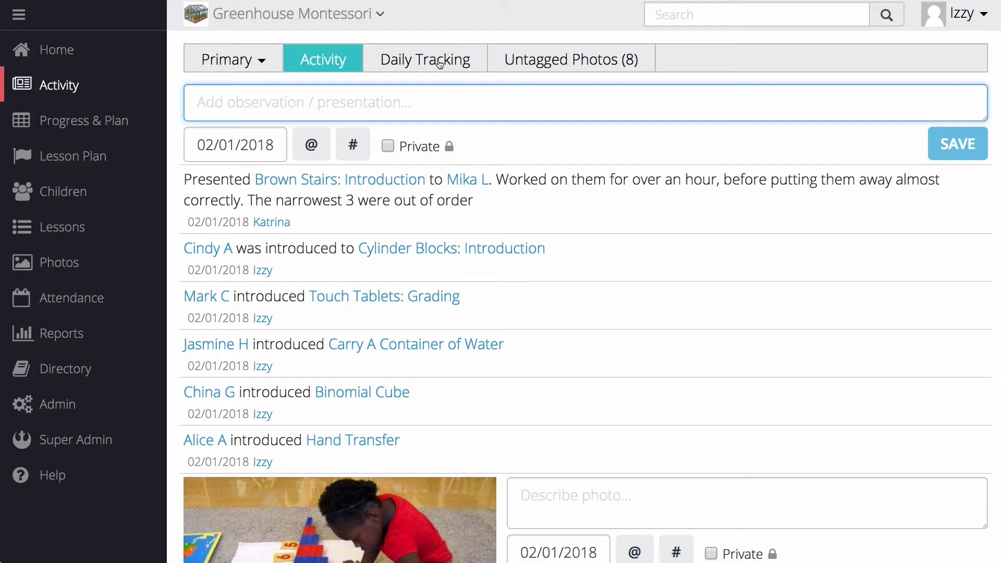
- Look for a face washing lesson tag in the new observation by entering #facewa
type("#")
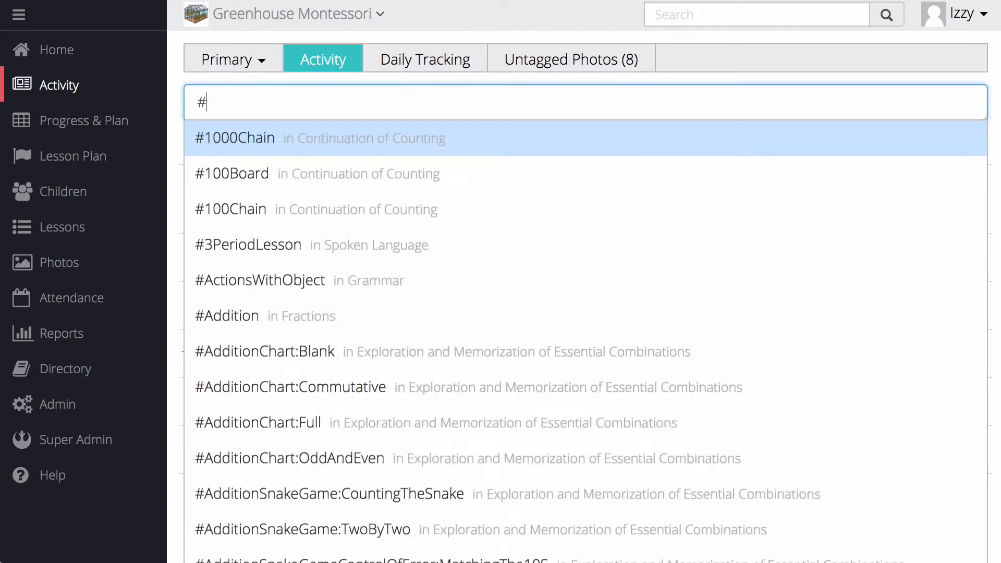
type("faceboo")
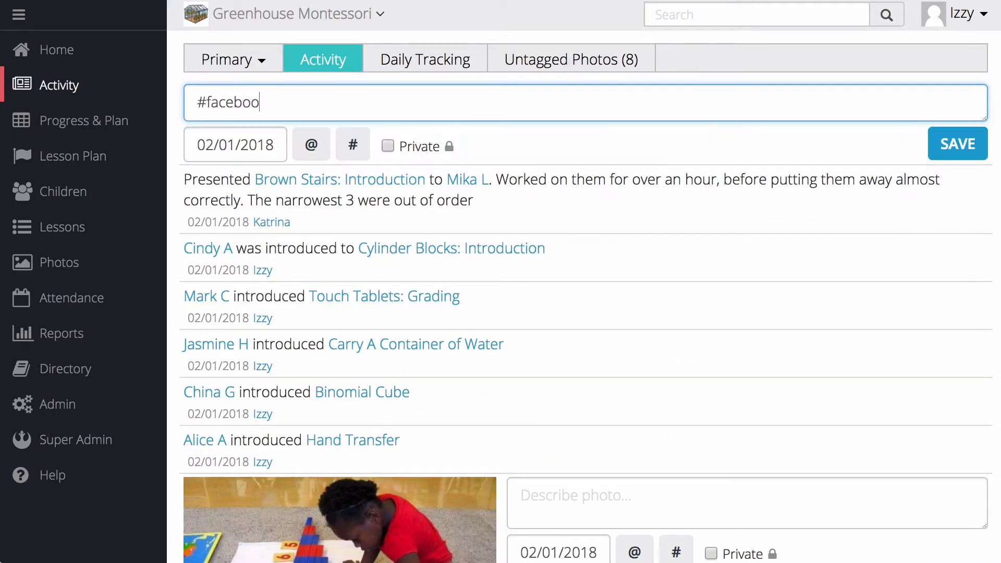
key("BackSpace")
key("BackSpace")
key("BackSpace")
type("wa")
- Enter face washing as the site search term
left_click(677, 20)
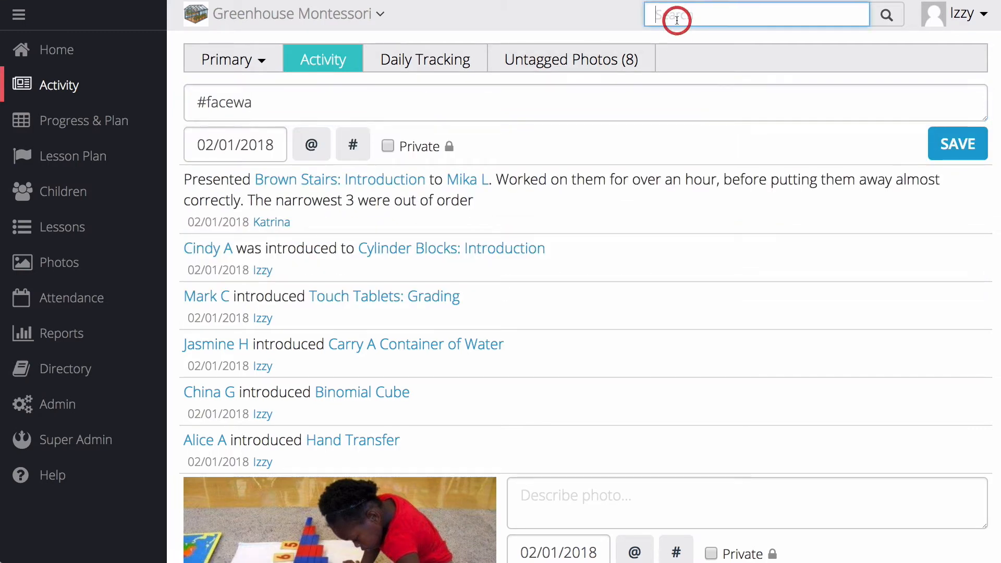
type("#facew")
key("BackSpace")
key("BackSpace")
key("BackSpace")
key("BackSpace")
key("BackSpace")
key("BackSpace")
type("face washing")
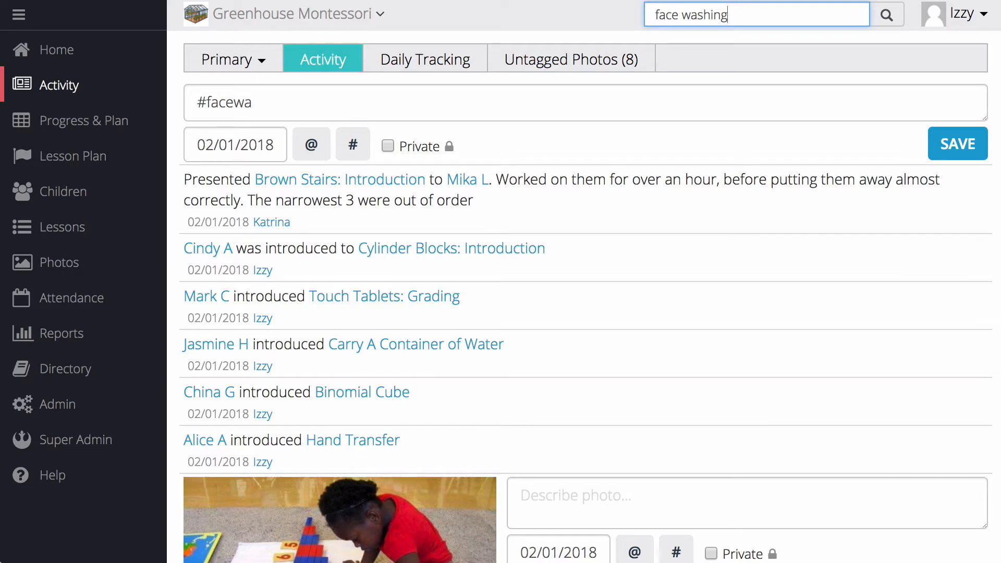
- Open the Primary lesson list and expand the Pink Tower lessons in Sensorial's Visual group
left_click(77, 226)
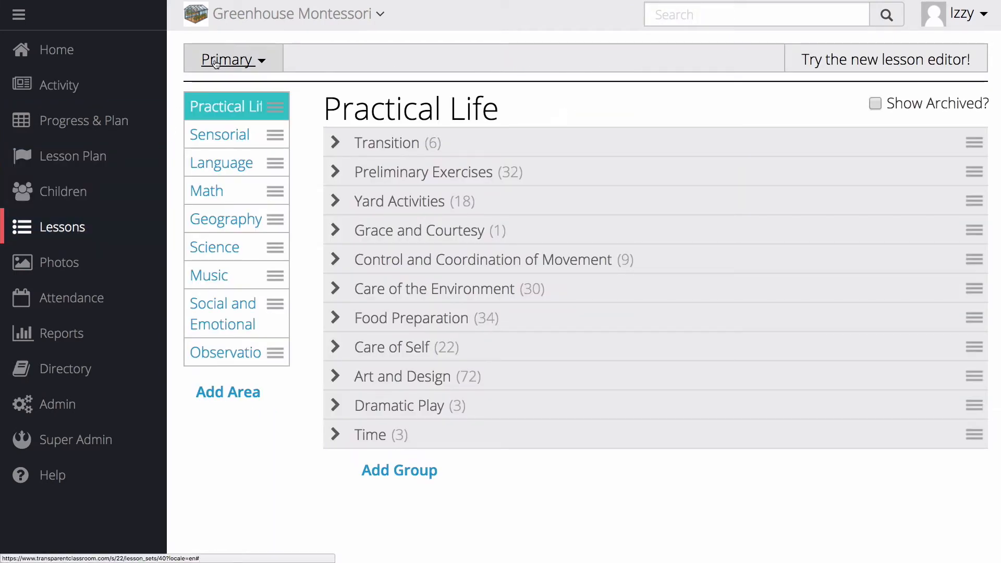
left_click(216, 137)
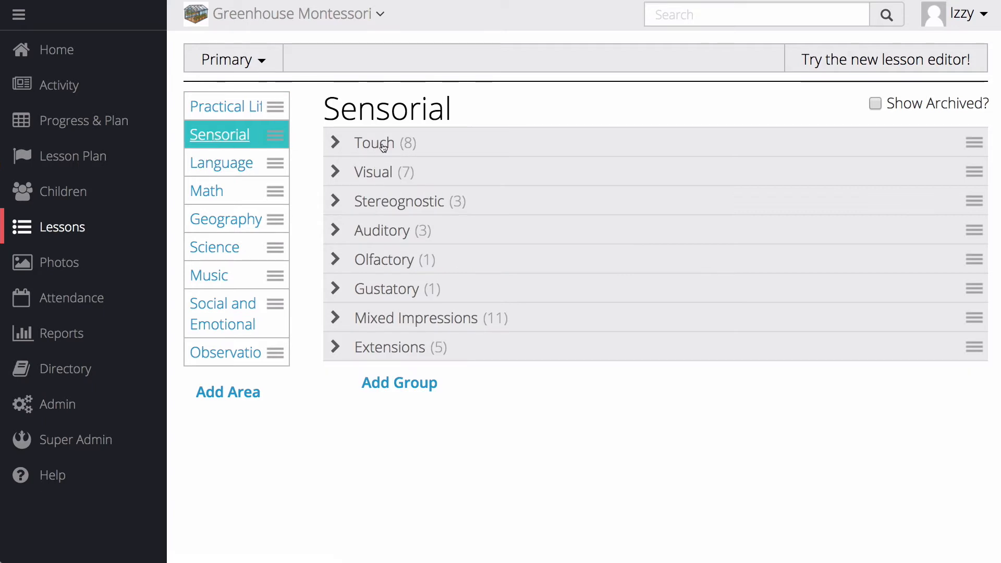
left_click(366, 173)
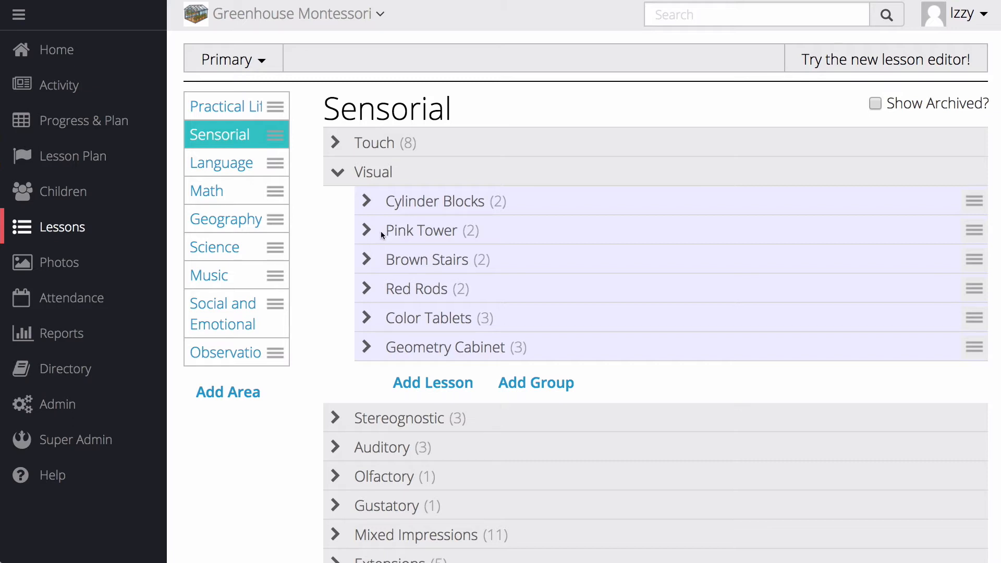
left_click(402, 231)
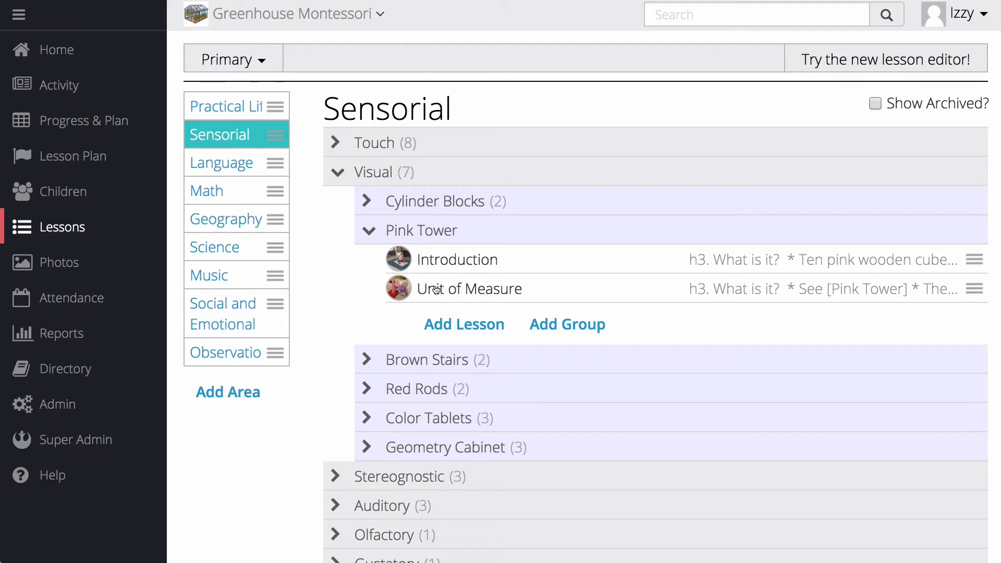
- Add a Face Washing lesson to Practical Life's Care of Self group and place it between Zipper frame and Buckle frame
left_click(246, 113)
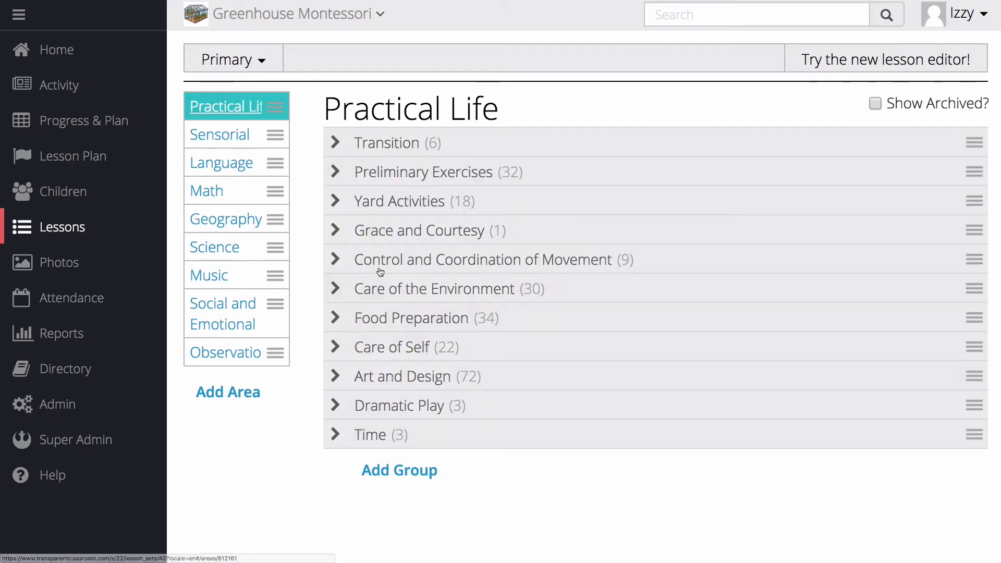
left_click(374, 349)
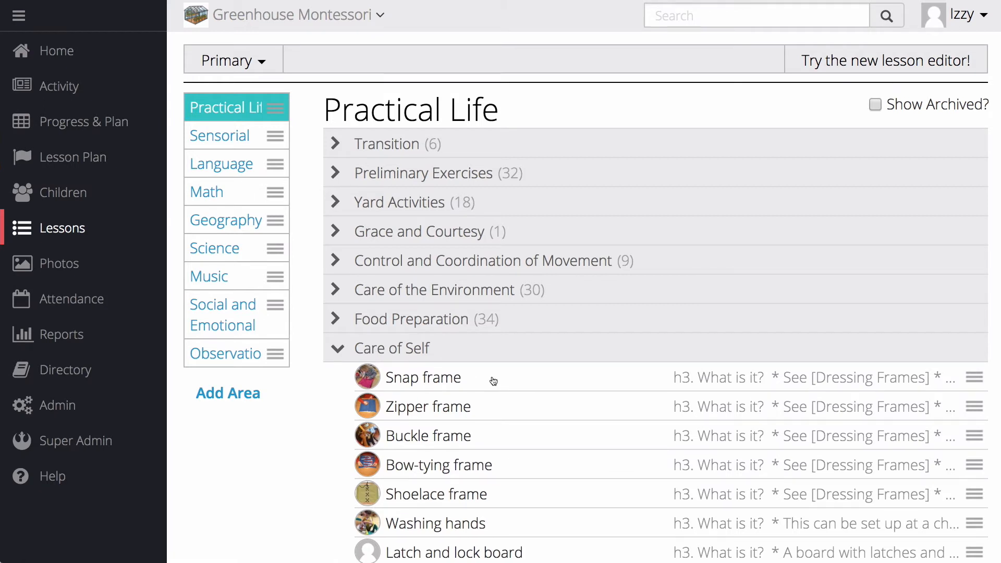
scroll(493, 381, "down", 3)
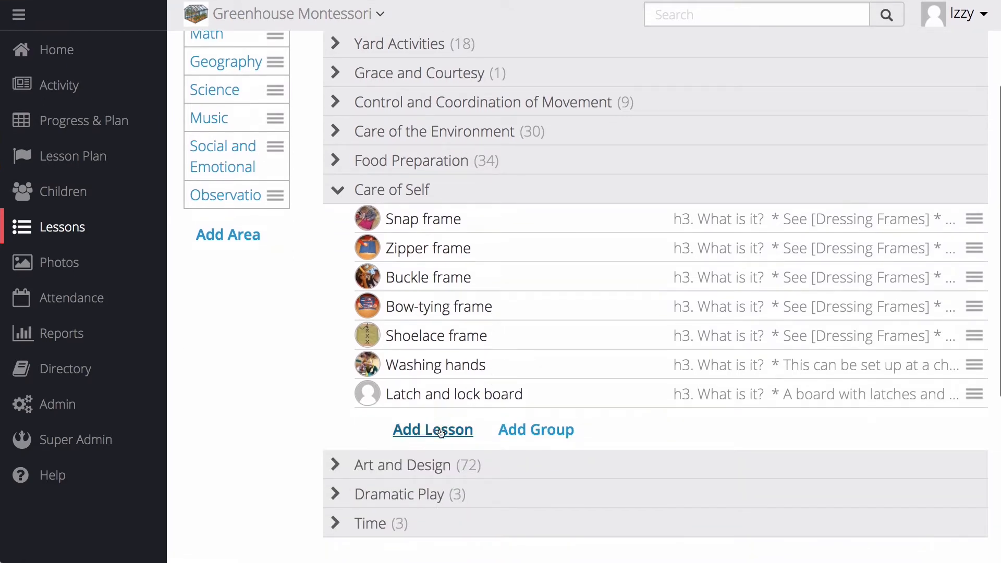
left_click(440, 432)
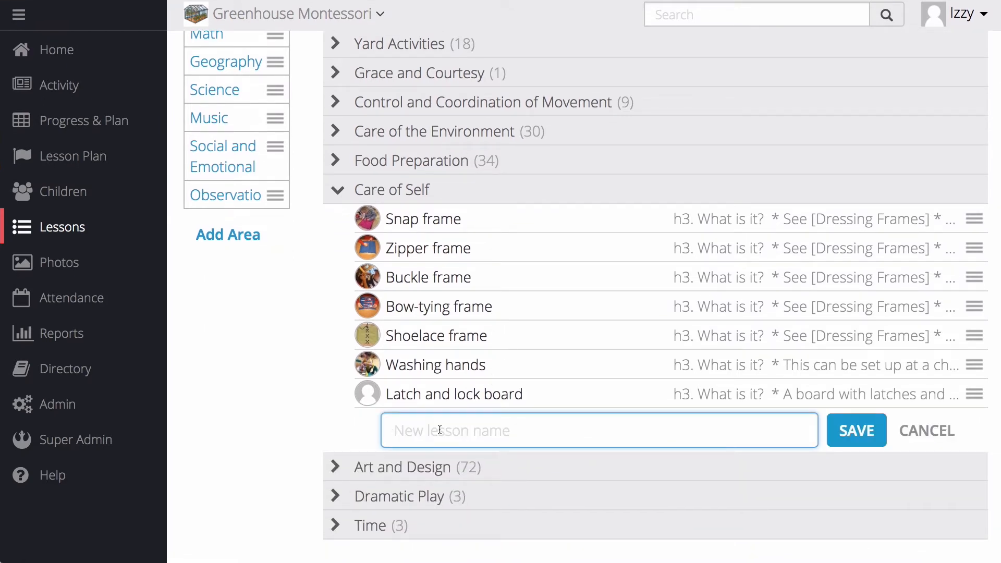
type("Face Washing")
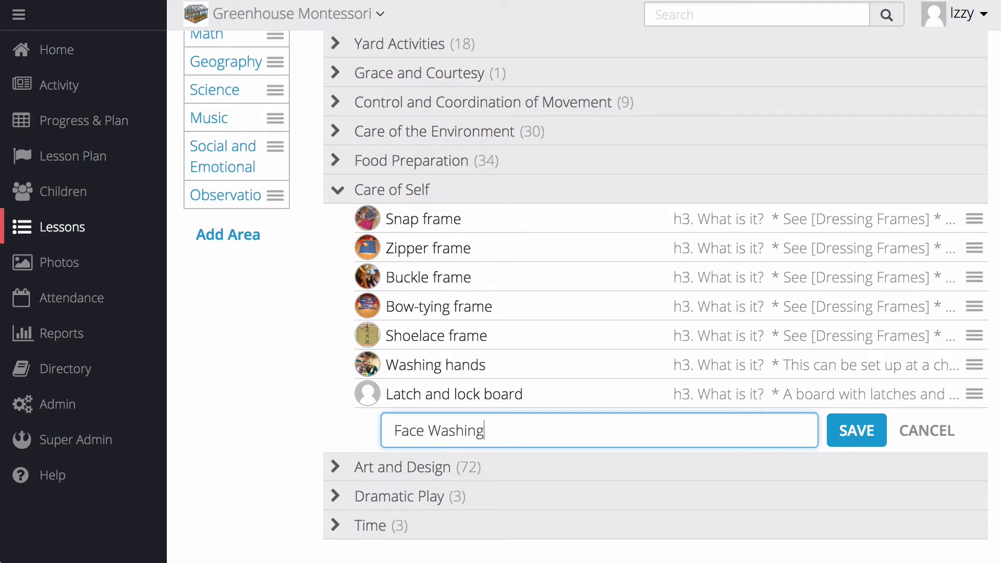
key("Return")
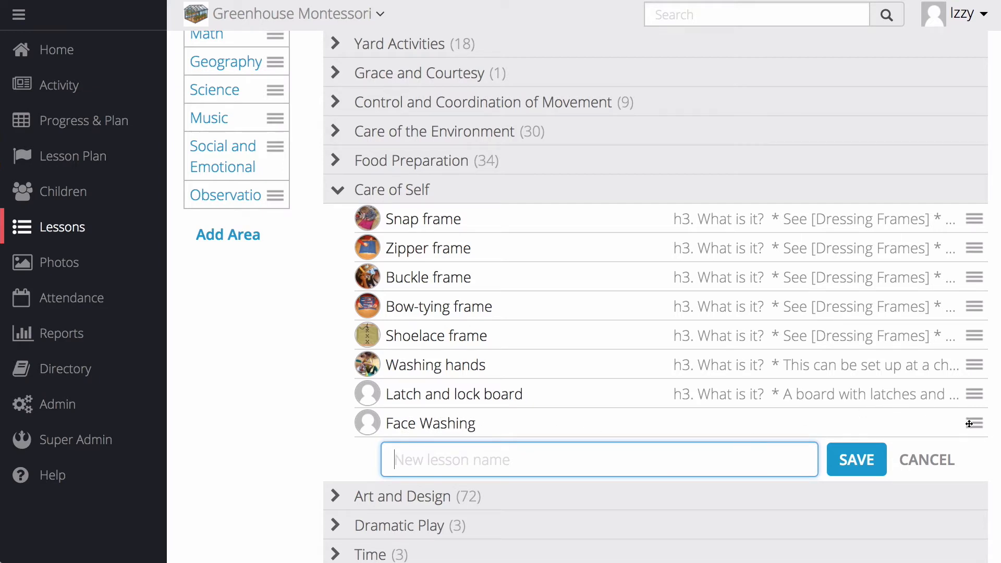
left_click_drag(969, 423, 975, 274)
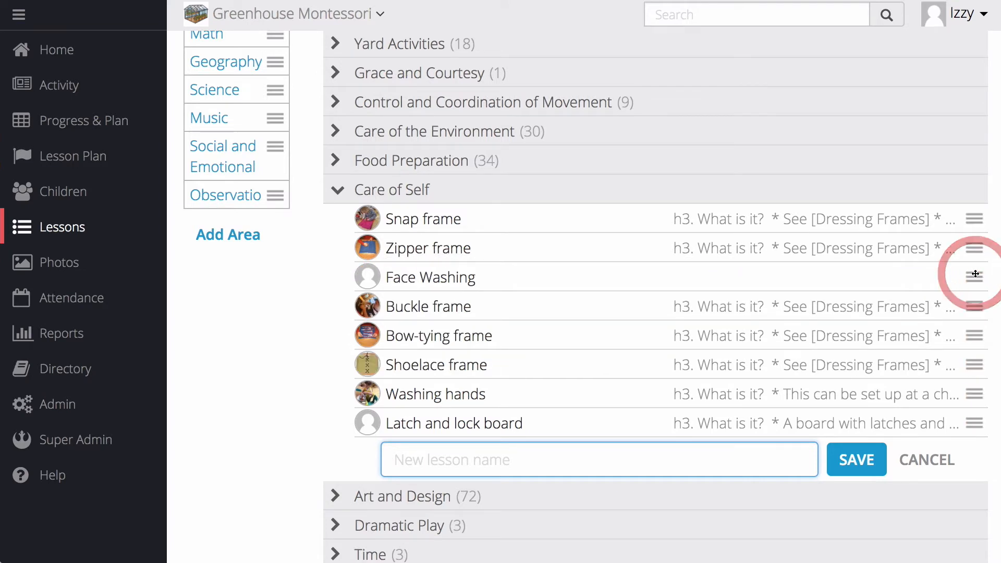
- Open the Face Washing lesson's details, view its possible move destinations without moving it, and expand its description
left_click(439, 283)
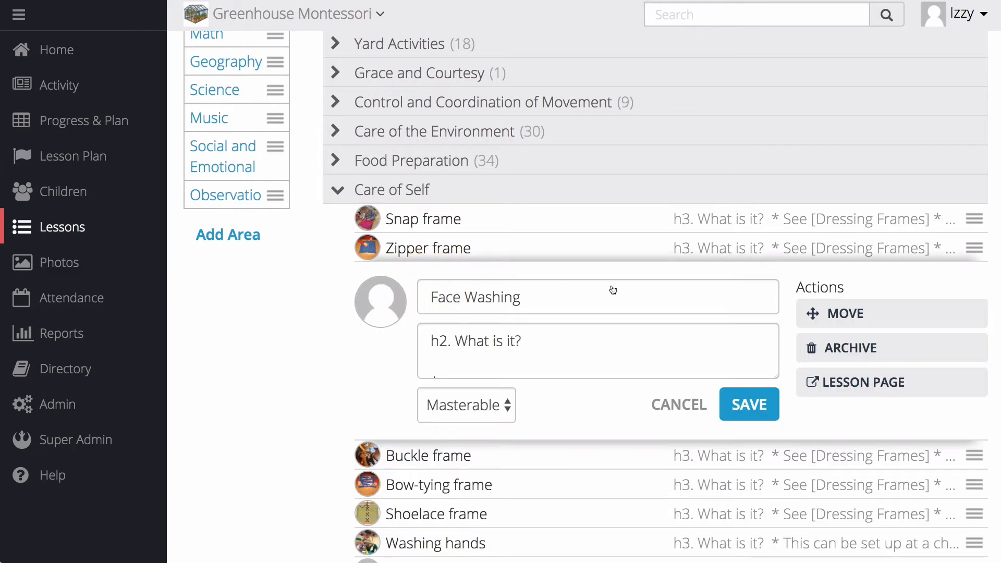
left_click(849, 316)
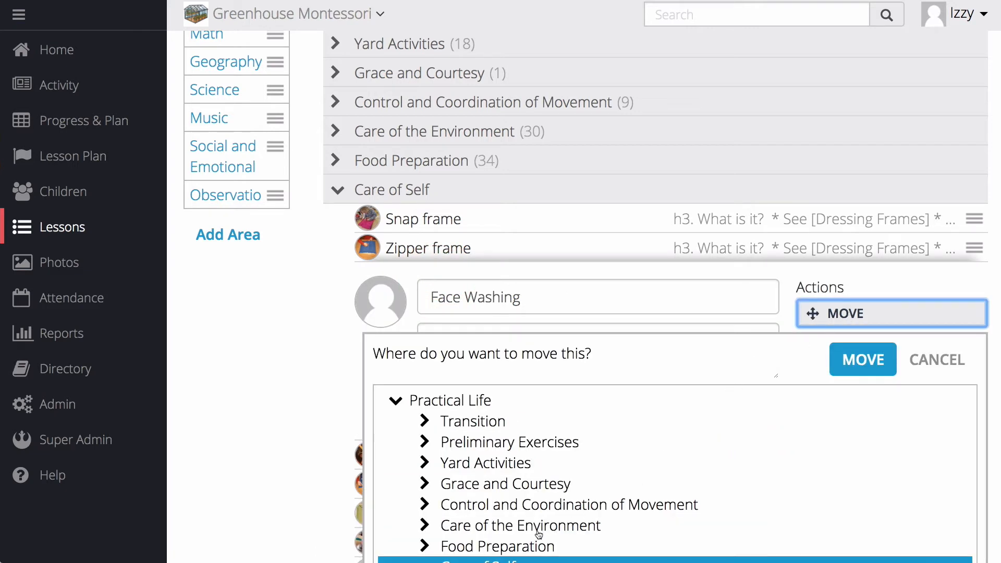
left_click(942, 368)
left_click(485, 352)
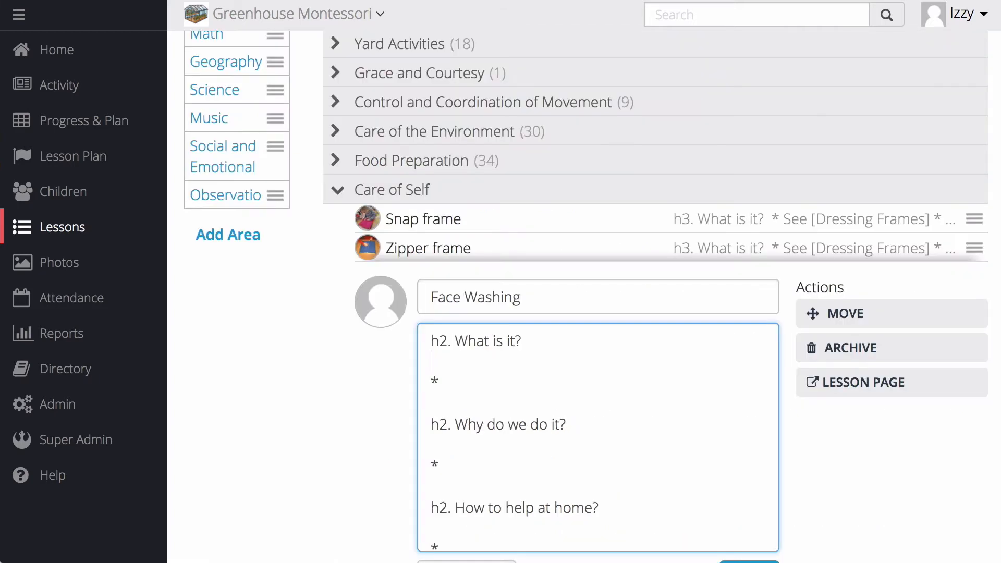
- Archive the Face Washing lesson and save the change
left_click(893, 356)
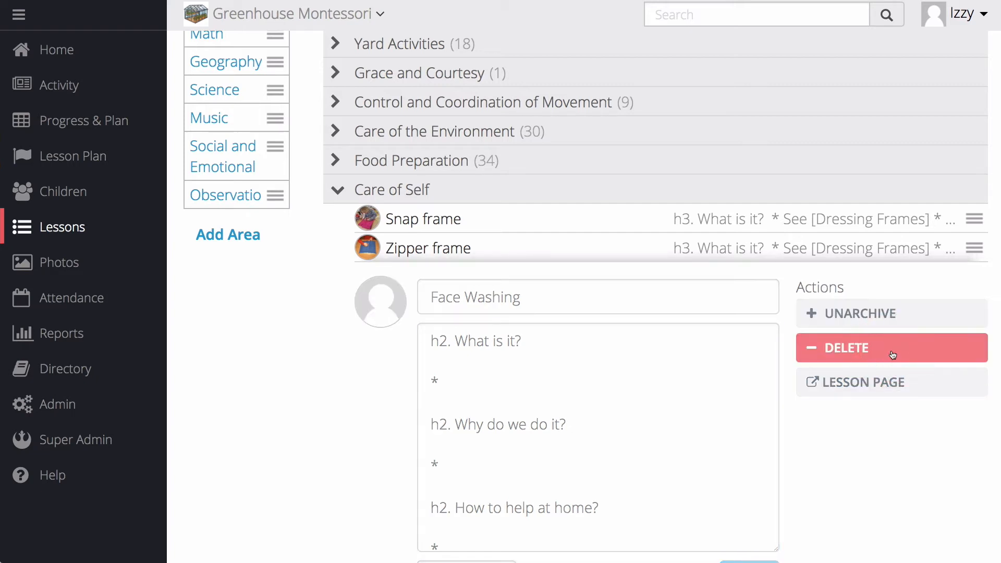
scroll(719, 420, "down", 3)
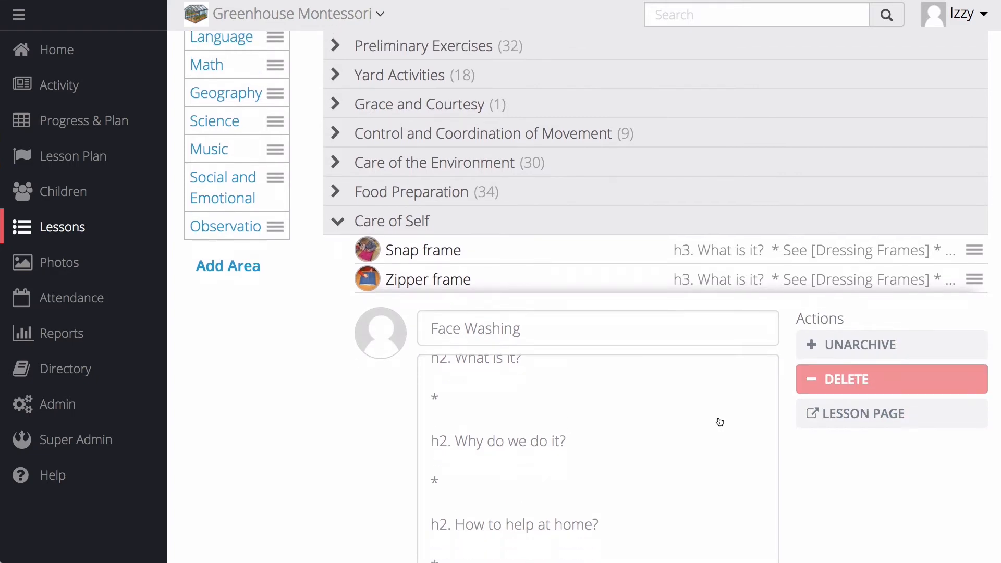
left_click(758, 505)
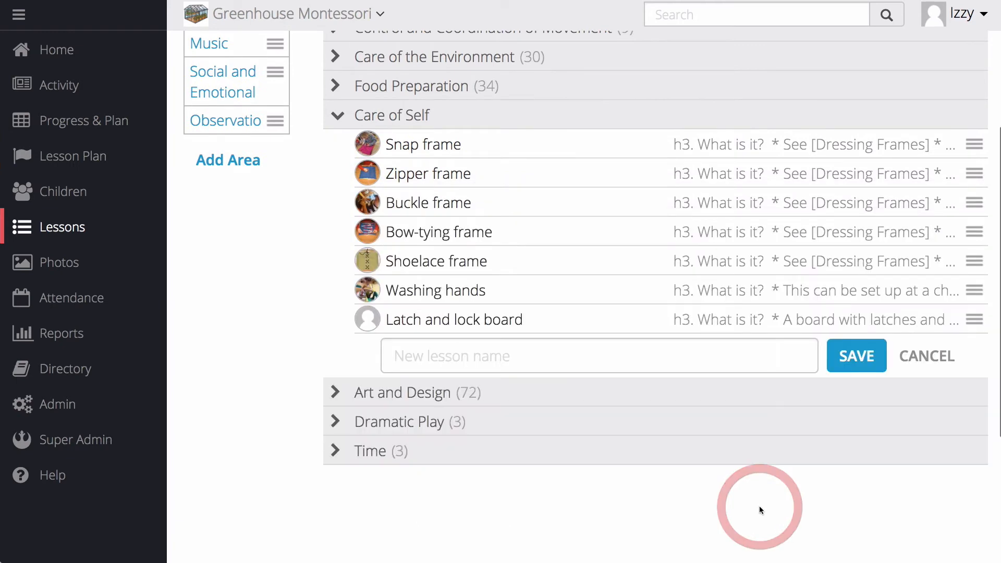
- Show the archived lessons, unarchive Face Washing in Care of Self, and save it
scroll(817, 410, "up", 5)
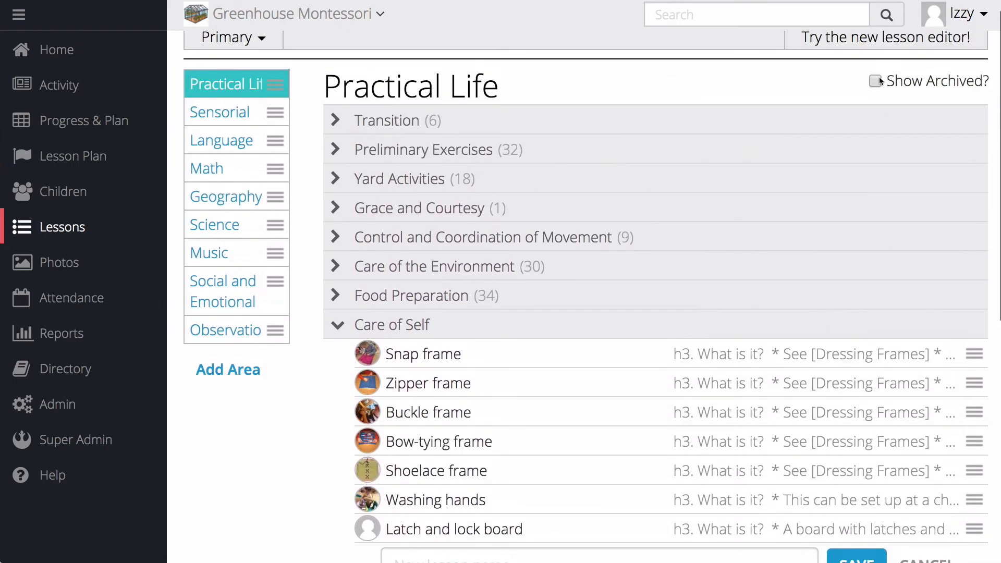
left_click(876, 81)
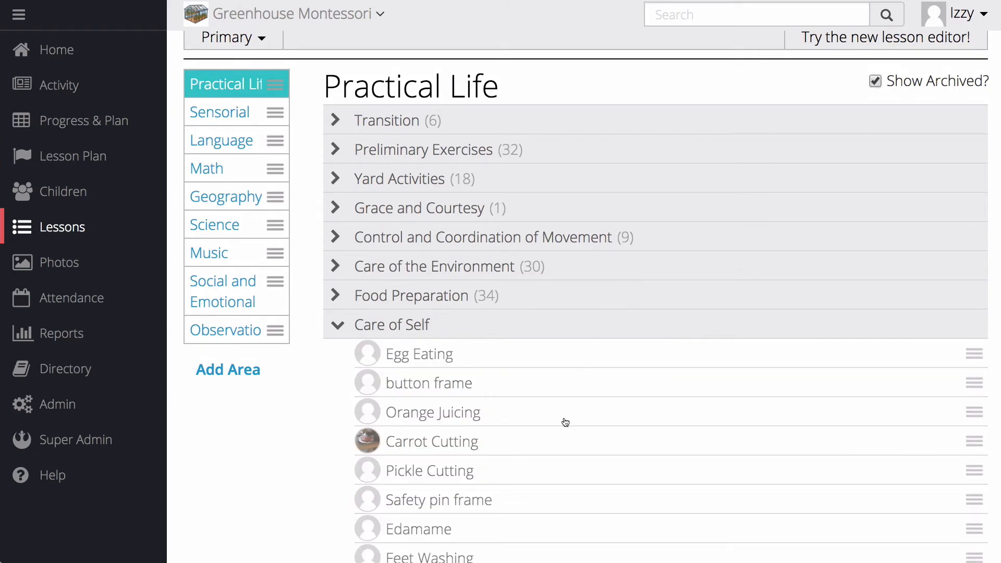
scroll(566, 422, "down", 8)
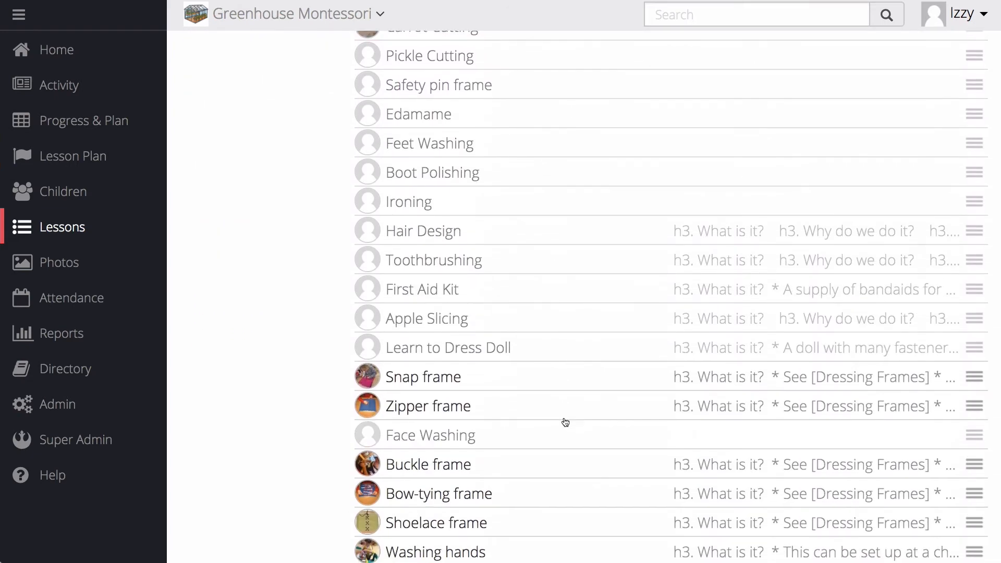
left_click(558, 397)
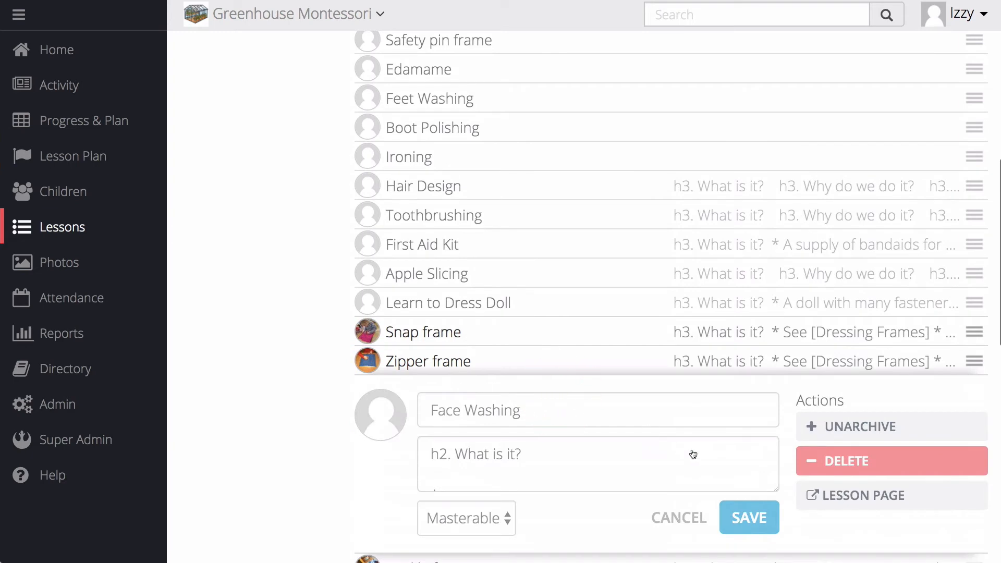
left_click(838, 432)
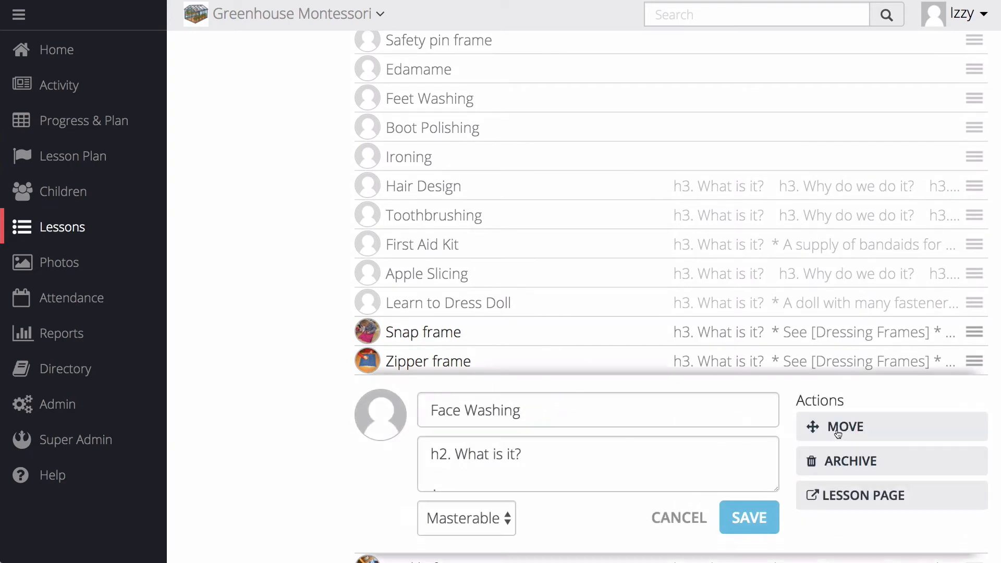
left_click(744, 518)
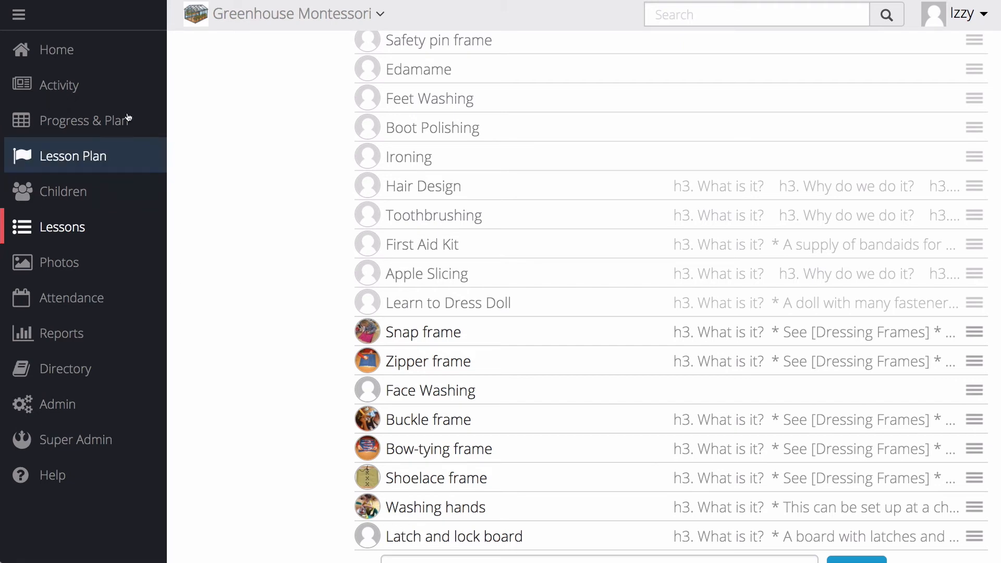
- Return to the activity feed and switch it to the Primary classroom
left_click(86, 85)
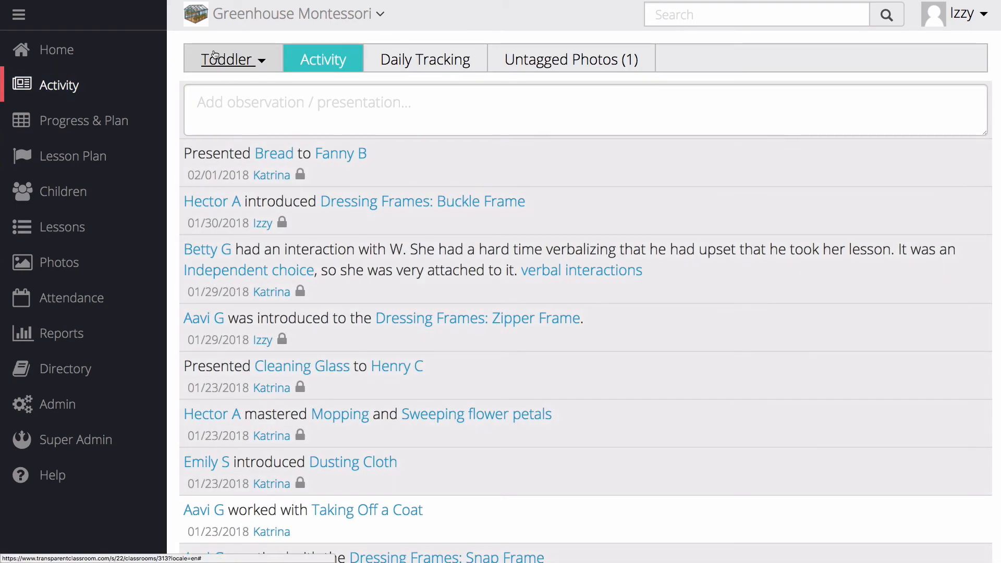
left_click(214, 54)
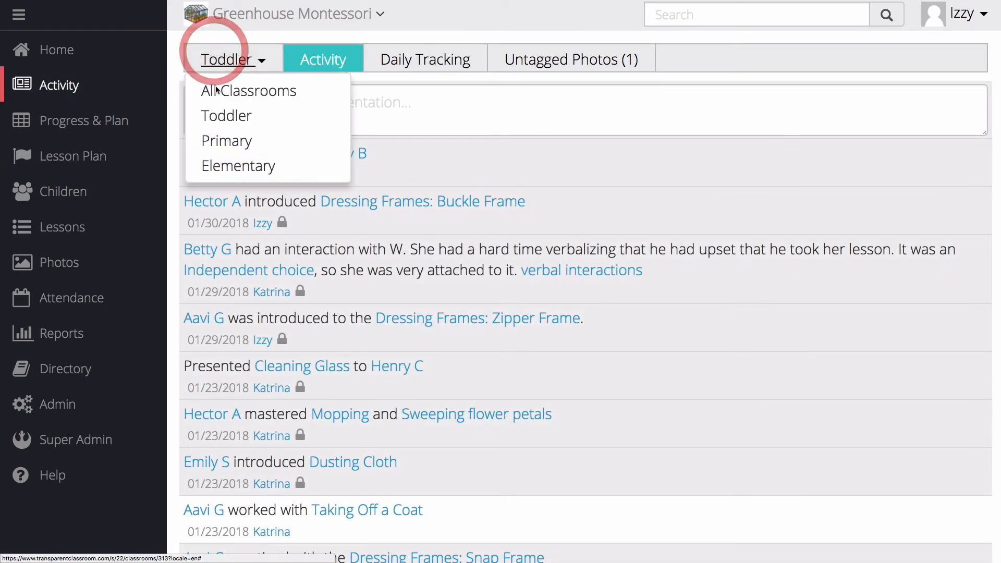
left_click(209, 138)
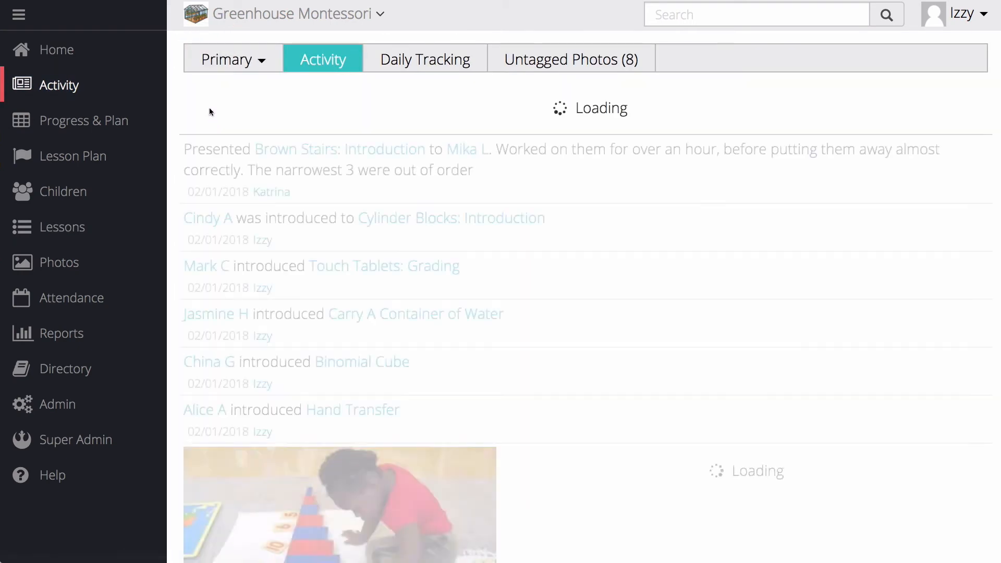
- Record and save an observation that the child from the Cylinder Blocks: Introduction entry "was introduced to" #FaceWashing, tagging both child and lesson
left_click(209, 103)
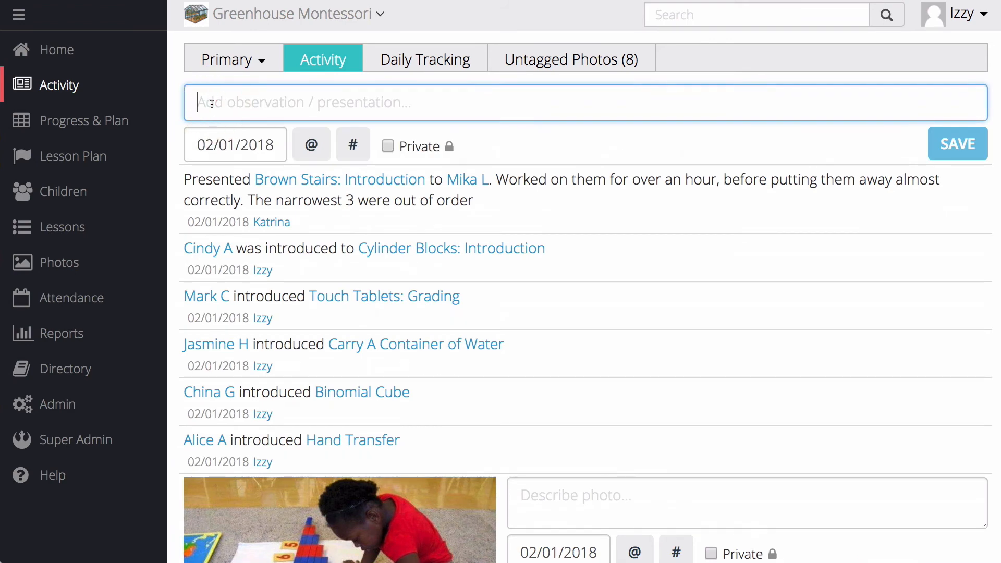
type("@cin")
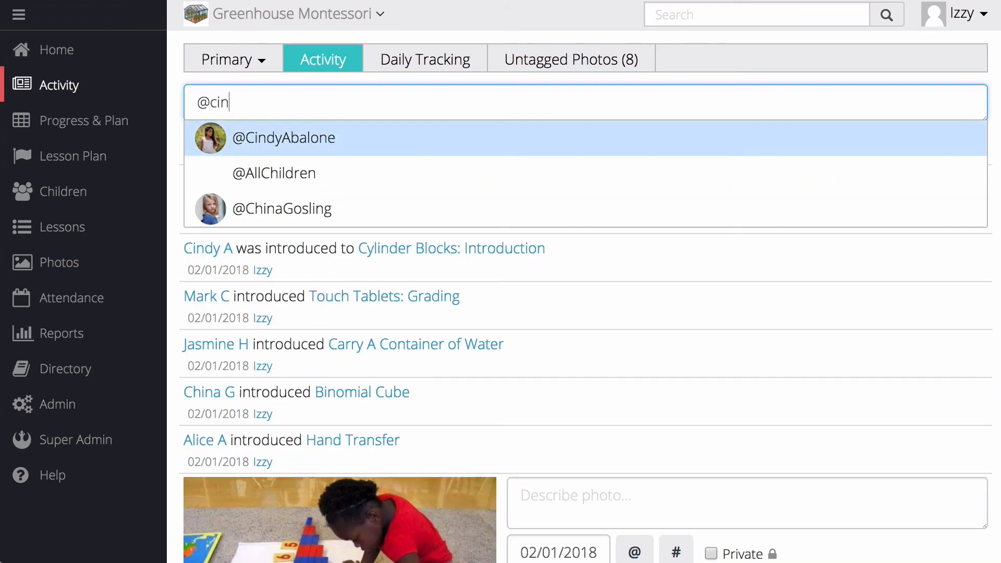
key("Return")
type("was intr")
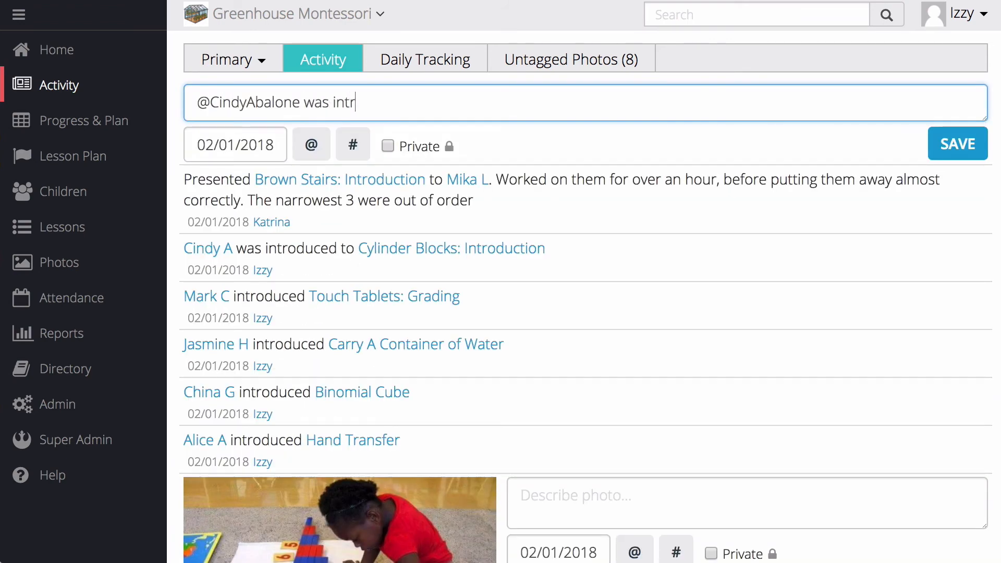
type("oduced to #")
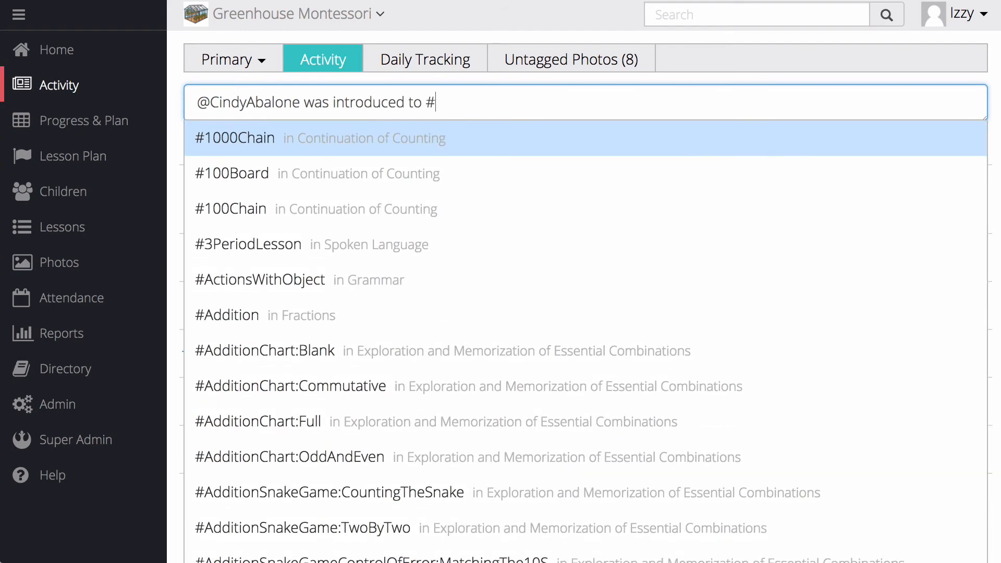
type("face")
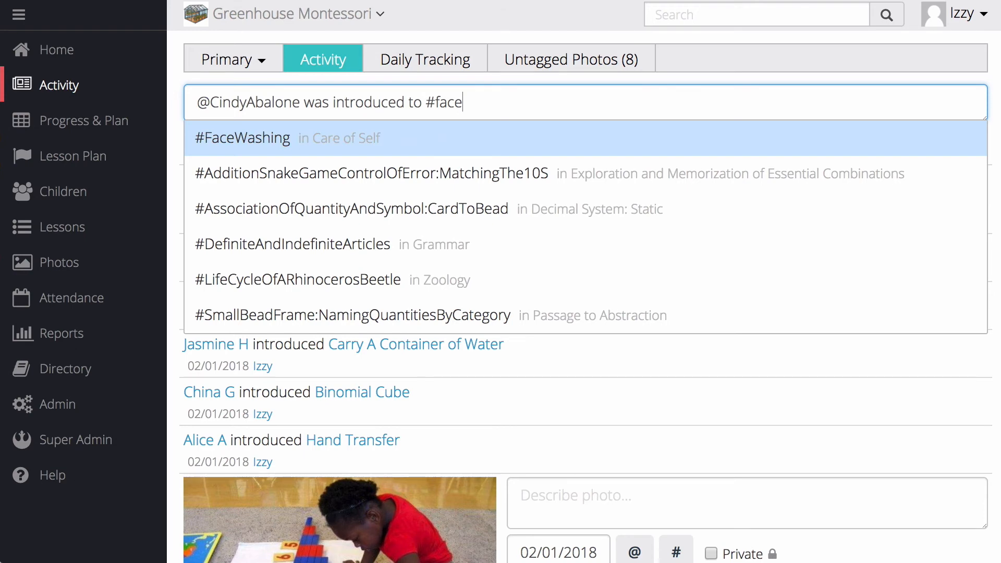
key("Return")
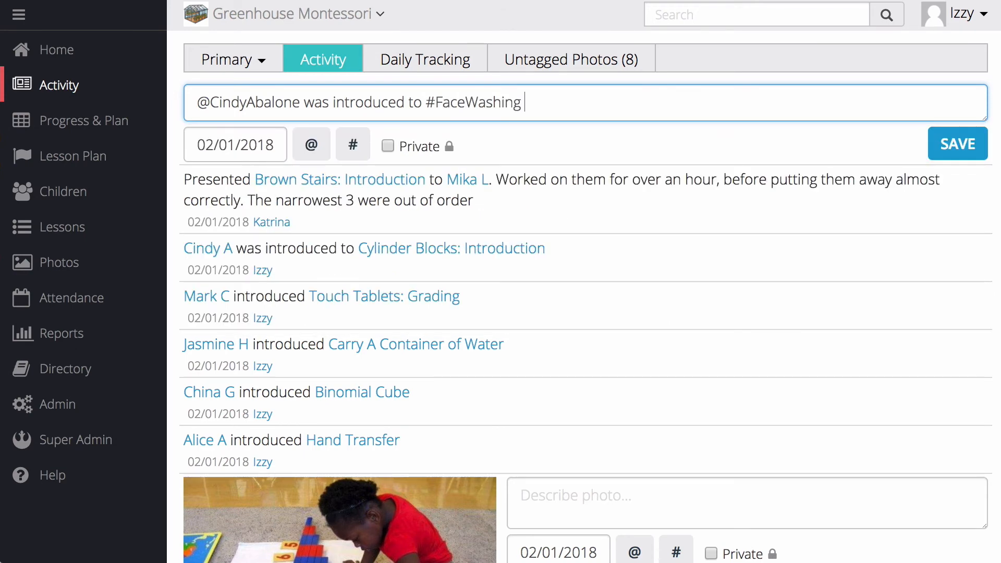
key("Return")
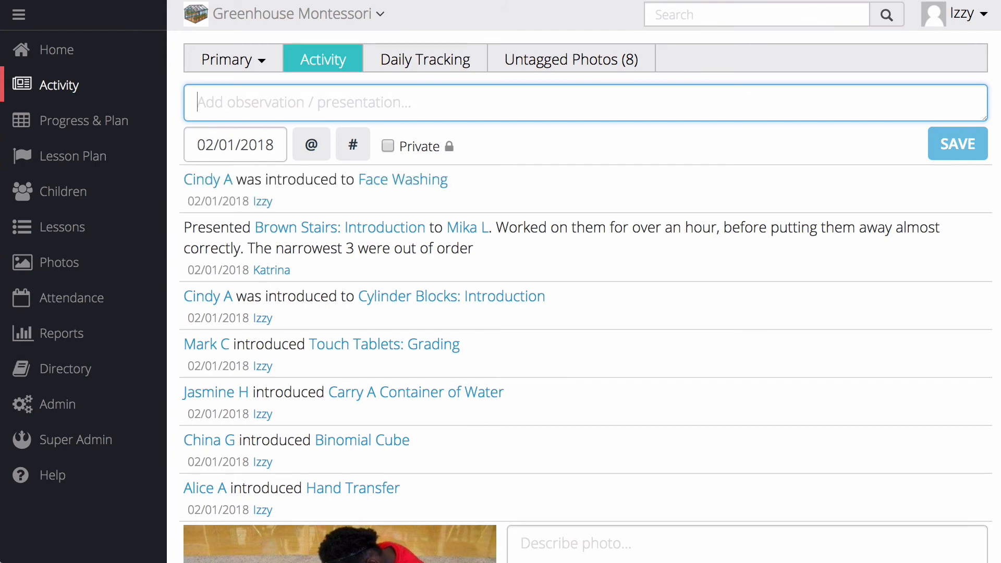
- Record and save an observation that the child from the Touch Tablets: Grading entry "was introduced to" #PinkTower:UnitOfMeasure, tagging both child and lesson
type("@mar")
key("Return")
type("was in")
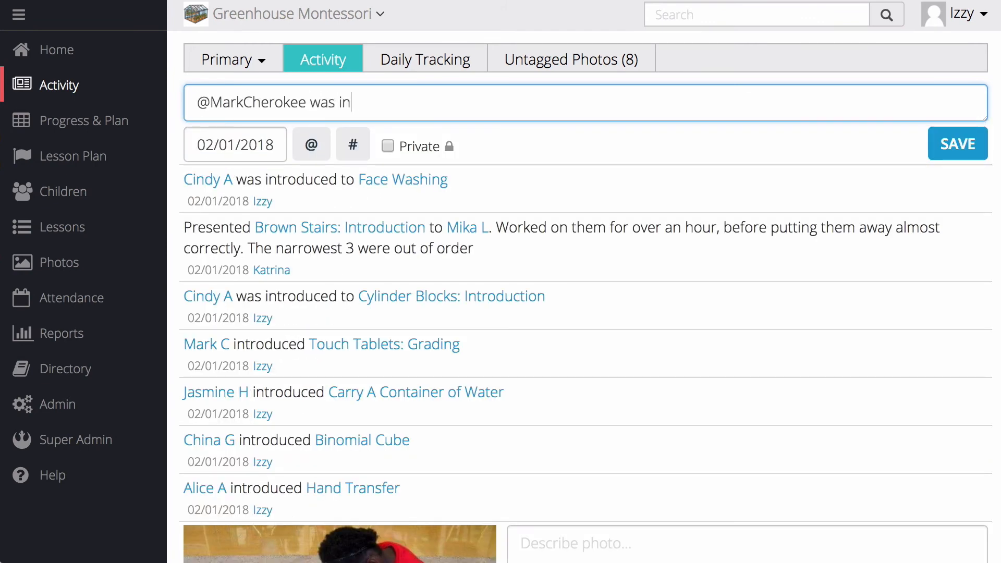
type("troduced to #pin")
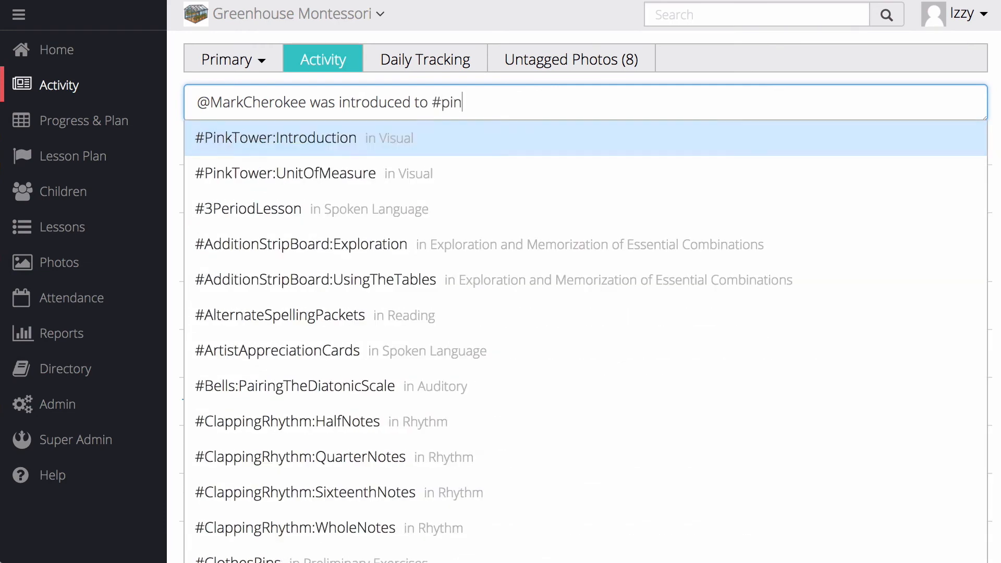
type("k")
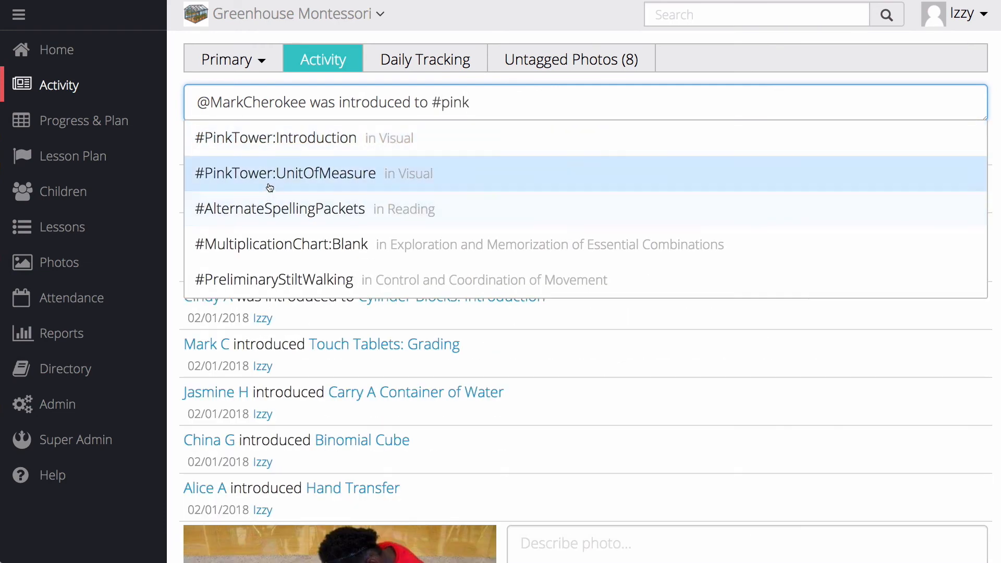
left_click(270, 176)
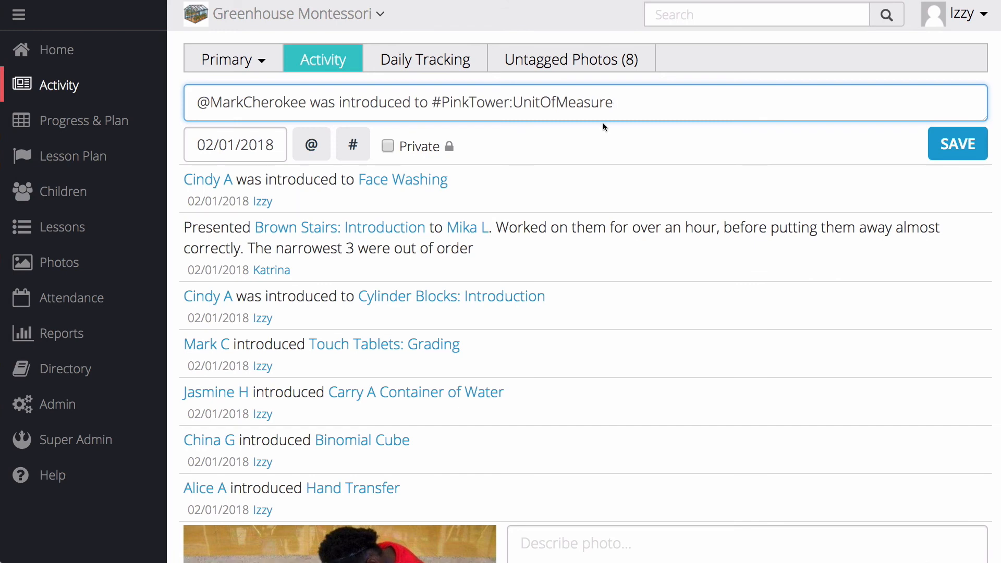
left_click(942, 146)
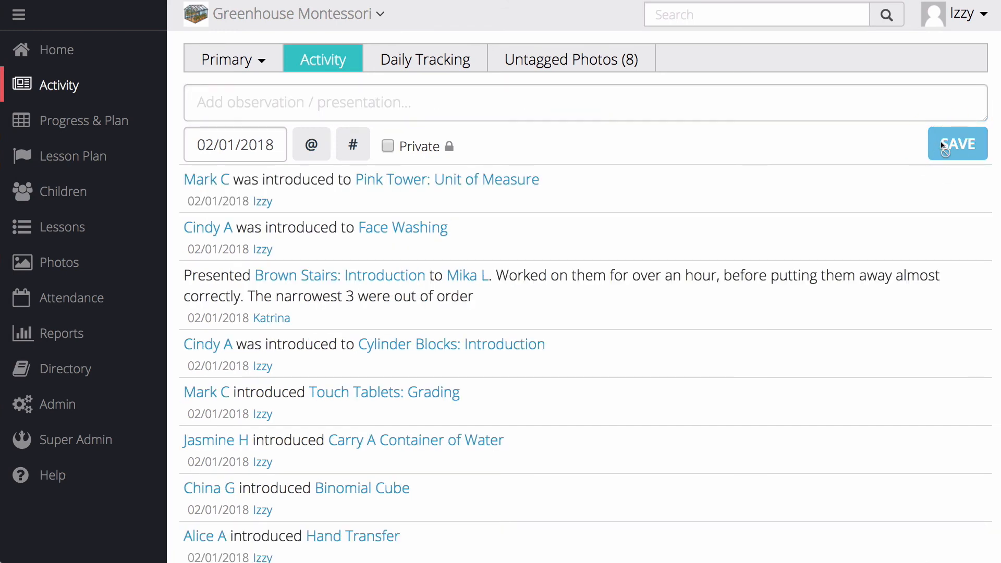
mouse_move(373, 189)
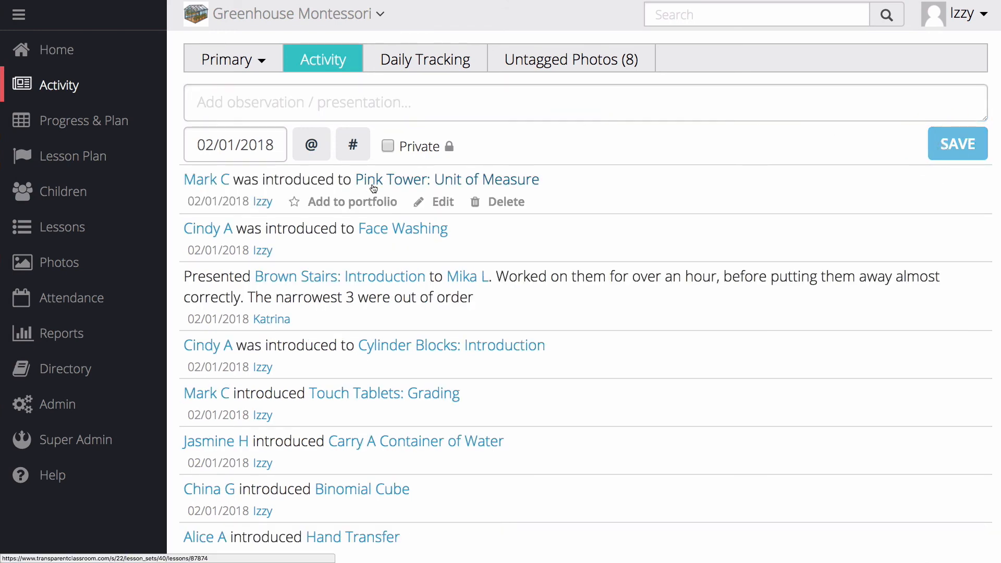